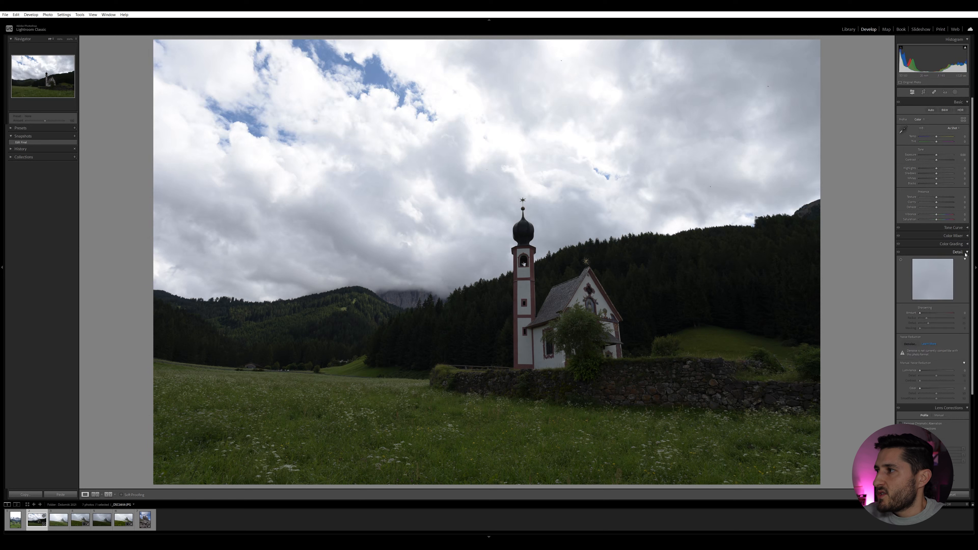
# - Collapse the Detail settings, expand Calibration, and lower the green and blue primary hues to their minimum
pyautogui.click(967, 260)
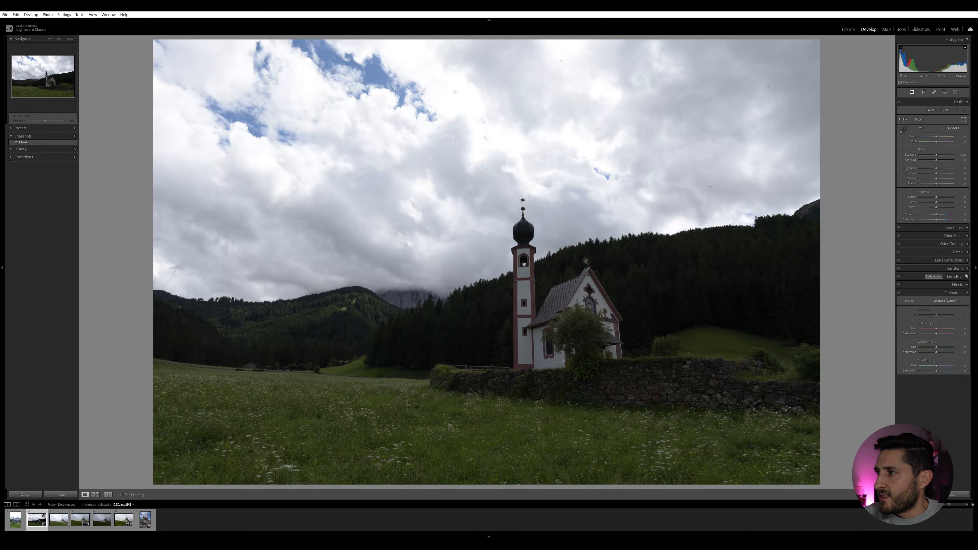
pyautogui.click(962, 293)
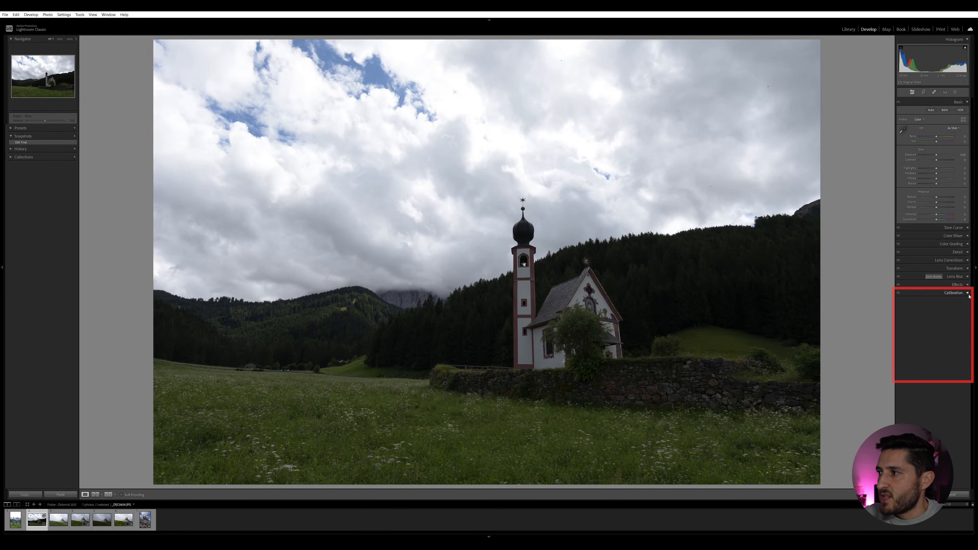
pyautogui.click(965, 293)
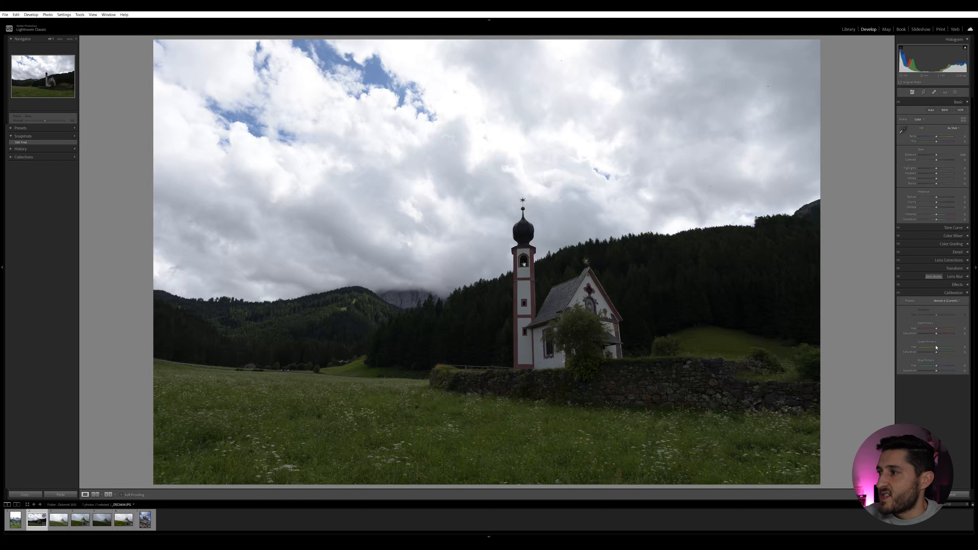
pyautogui.moveTo(936, 349); pyautogui.dragTo(931, 350)
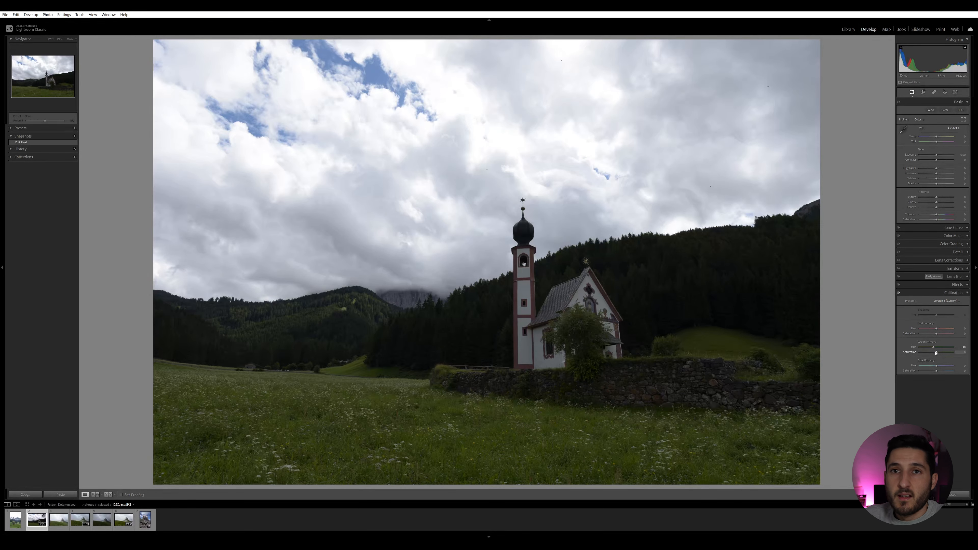
pyautogui.doubleClick(934, 347)
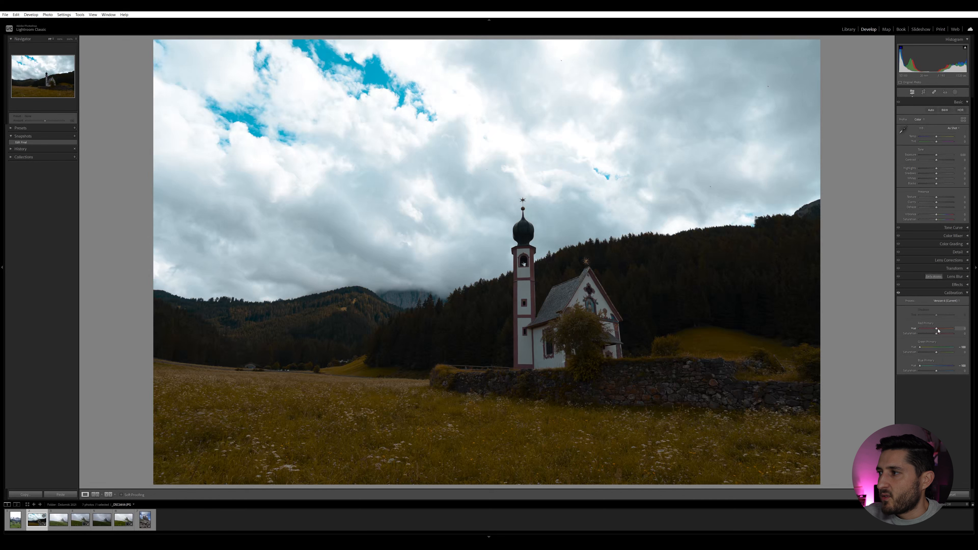
# - Raise the red primary hue well above zero in Calibration and collapse those settings
pyautogui.moveTo(939, 331); pyautogui.dragTo(939, 331)
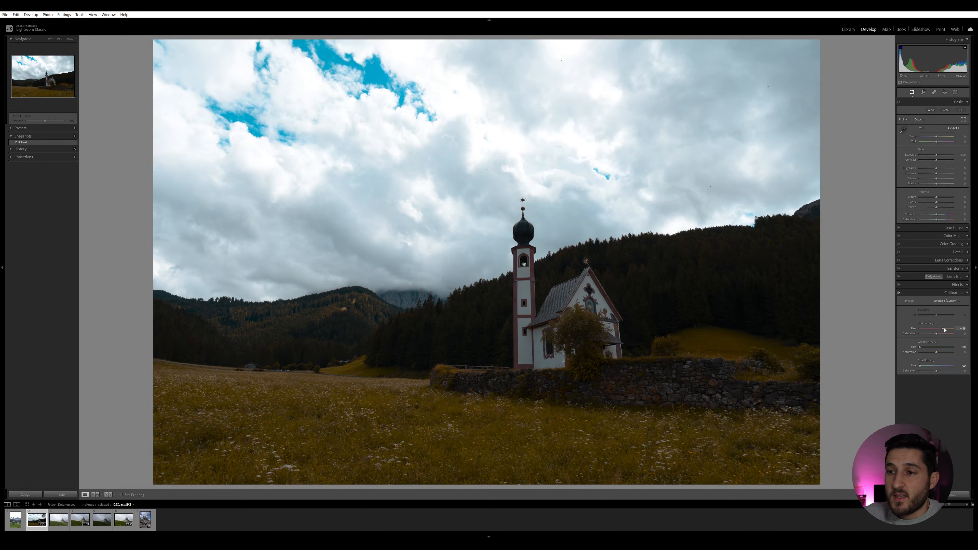
pyautogui.moveTo(946, 329); pyautogui.dragTo(951, 329)
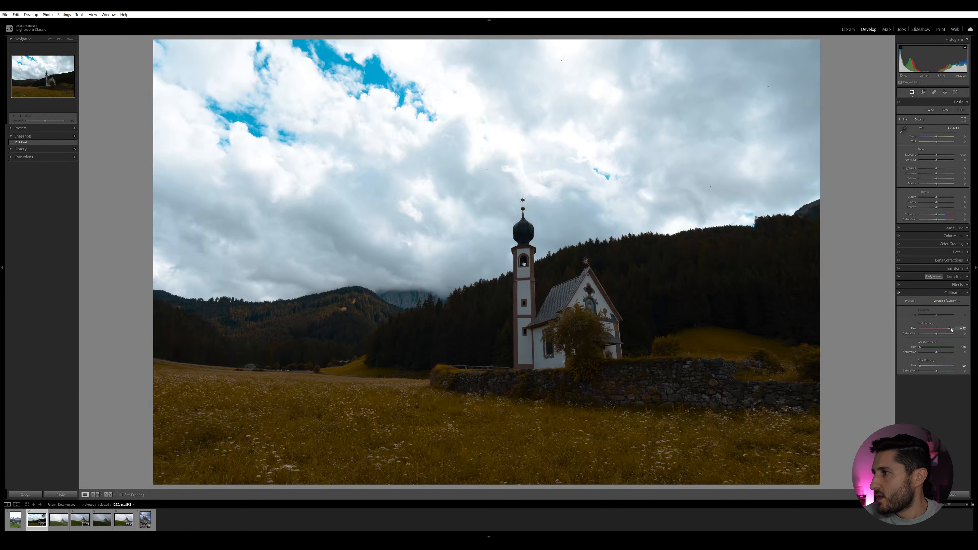
pyautogui.click(967, 294)
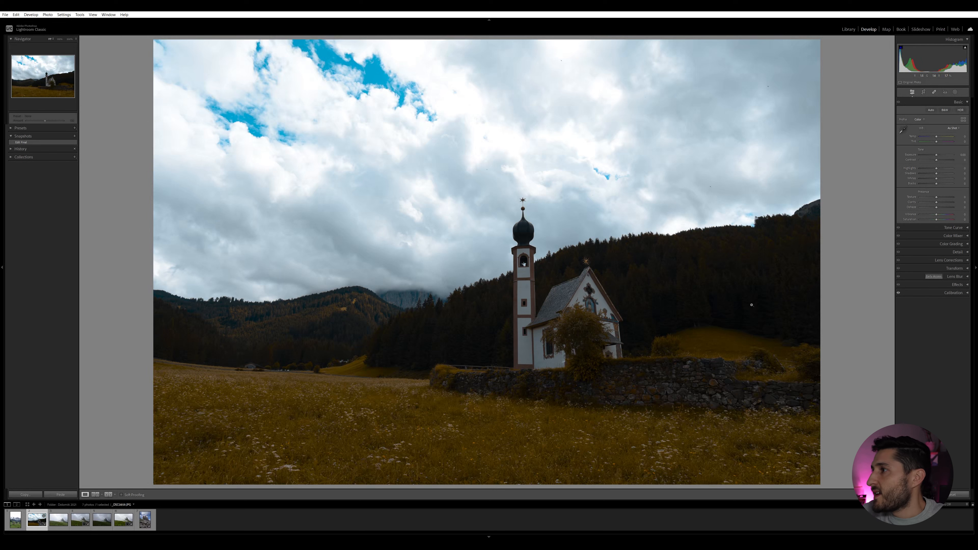
# - Sample the yellow meadow with Point Color, shift its hue toward orange, reduce its saturation and raise its luminance
pyautogui.click(967, 236)
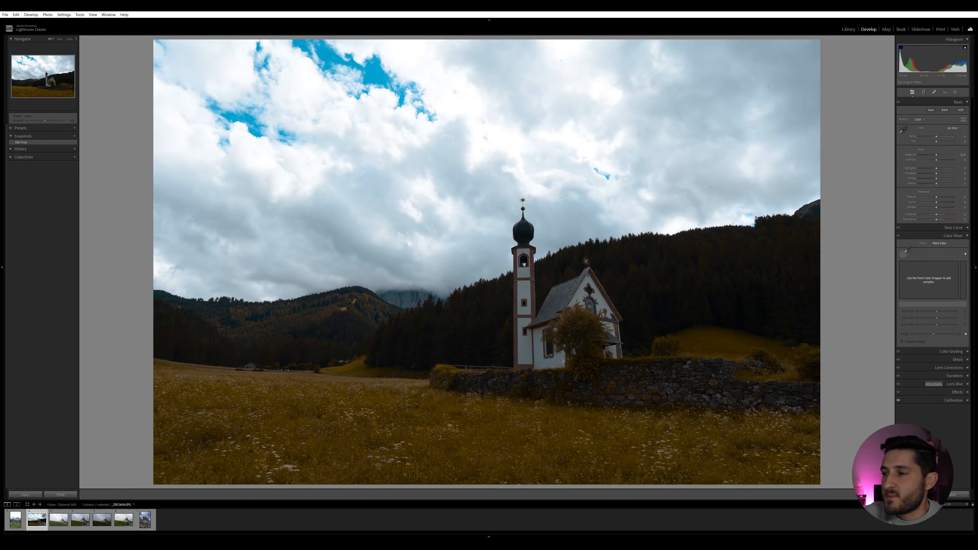
pyautogui.click(905, 255)
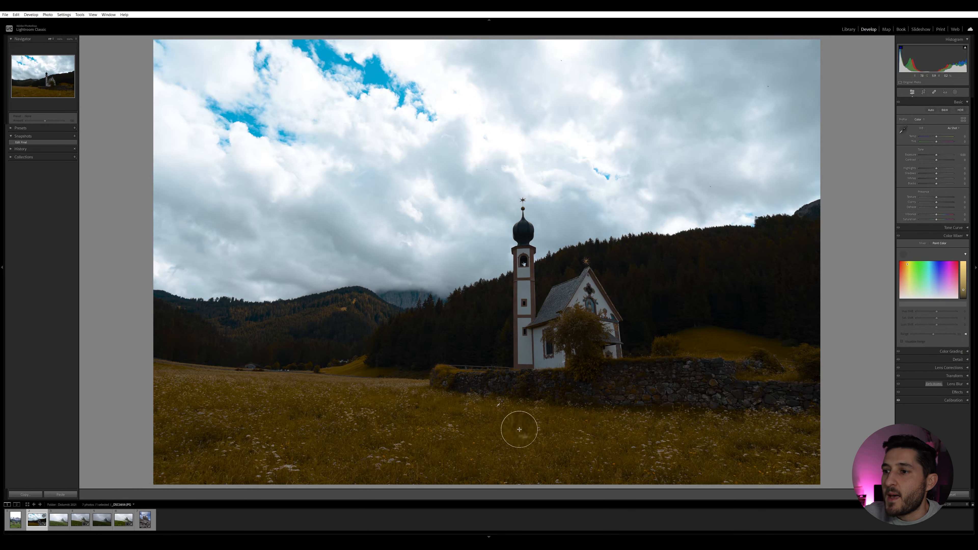
pyautogui.click(376, 401)
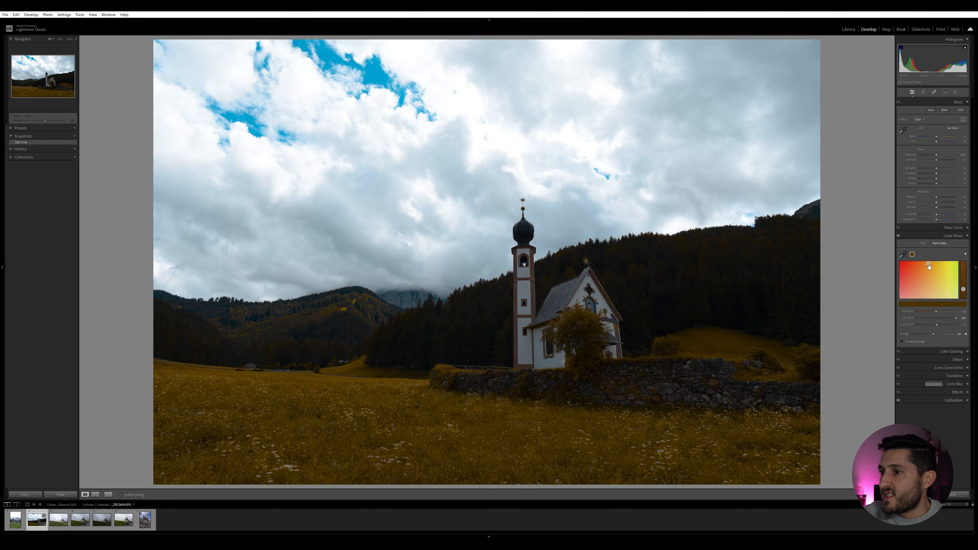
pyautogui.moveTo(929, 266); pyautogui.dragTo(921, 272)
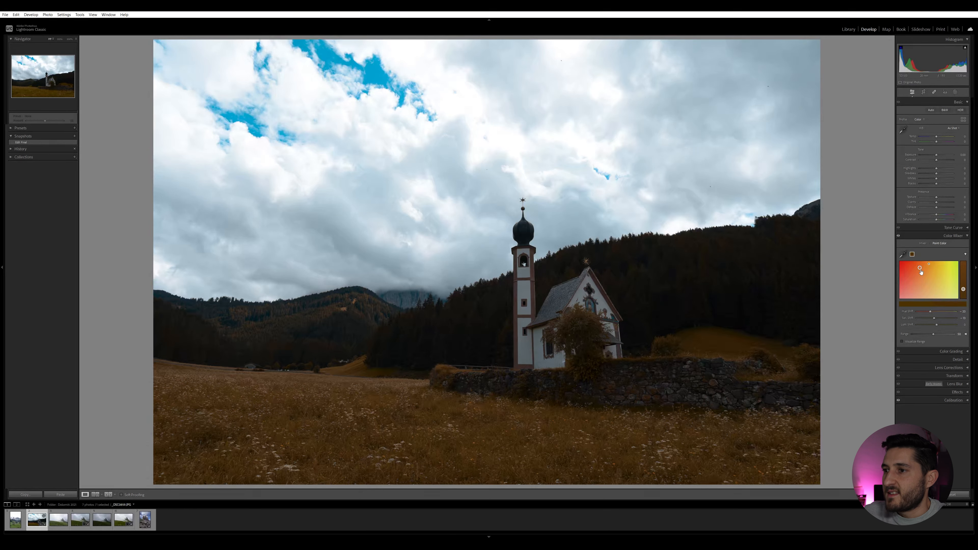
pyautogui.moveTo(962, 289); pyautogui.dragTo(963, 282)
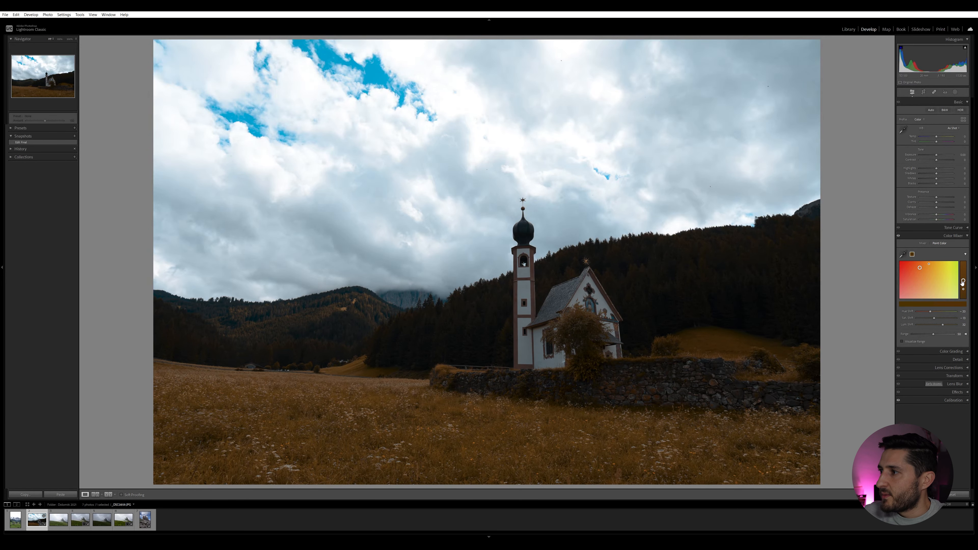
pyautogui.moveTo(945, 326); pyautogui.dragTo(938, 318)
# - Sample the church tower's reddish trim with Point Color, shift it toward red, and increase its saturation and luminance
pyautogui.click(903, 254)
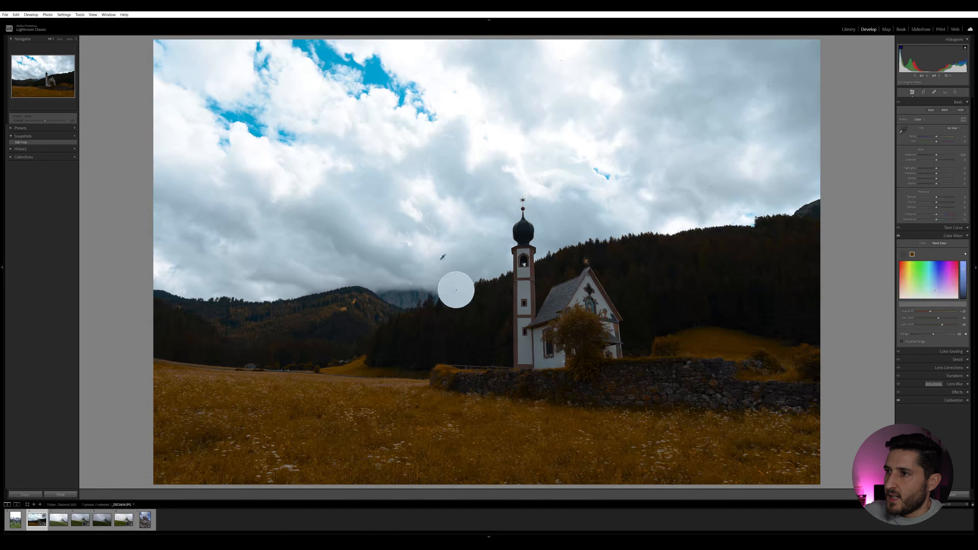
pyautogui.click(531, 274)
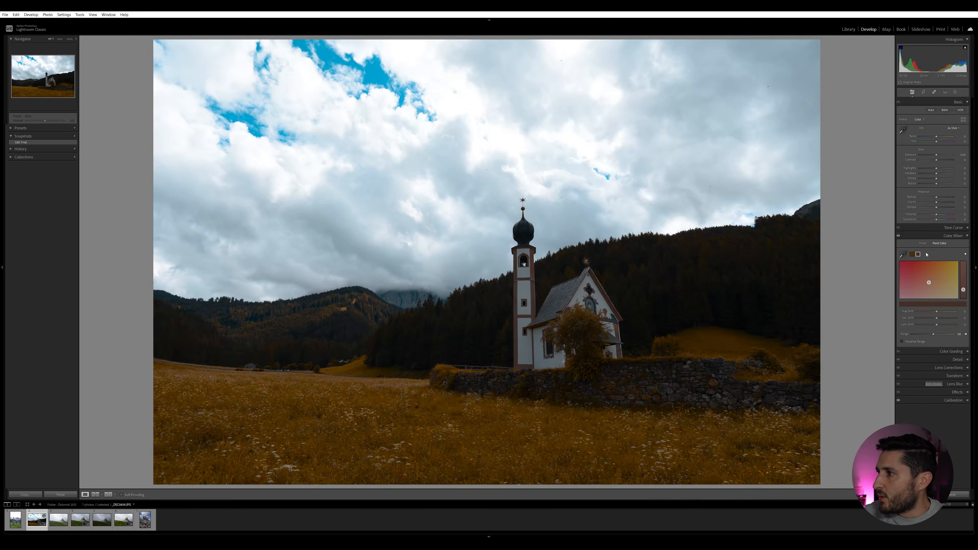
pyautogui.moveTo(928, 285); pyautogui.dragTo(918, 276)
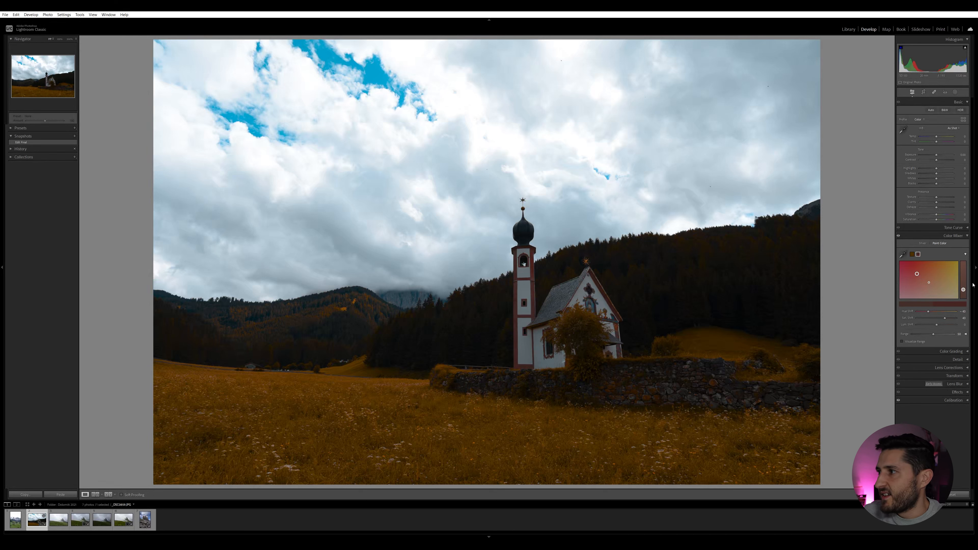
pyautogui.moveTo(963, 290); pyautogui.dragTo(912, 274)
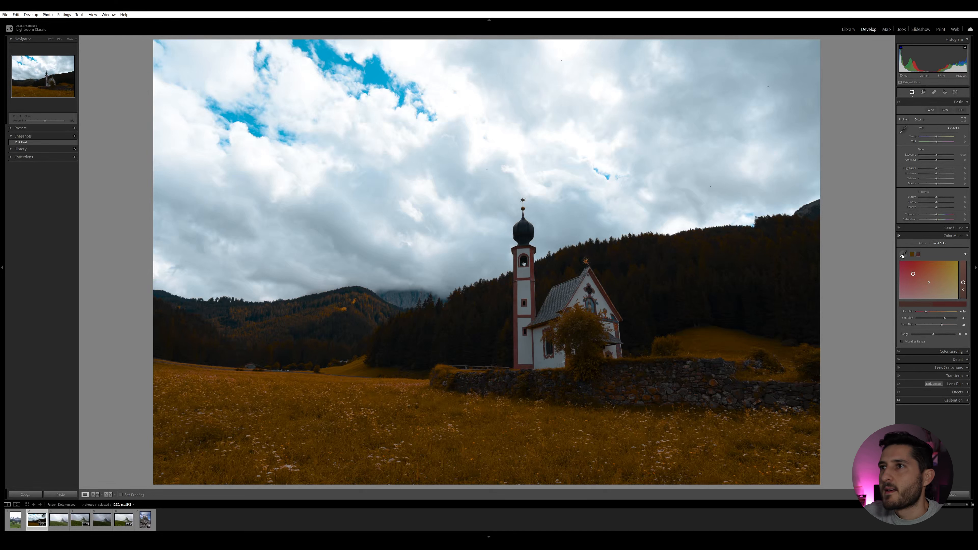
# - Sample the blue sky patch with Point Color, fine-tune its hue and saturation, and collapse the Color Mixer
pyautogui.click(902, 256)
pyautogui.click(363, 77)
pyautogui.moveTo(935, 274); pyautogui.dragTo(927, 277)
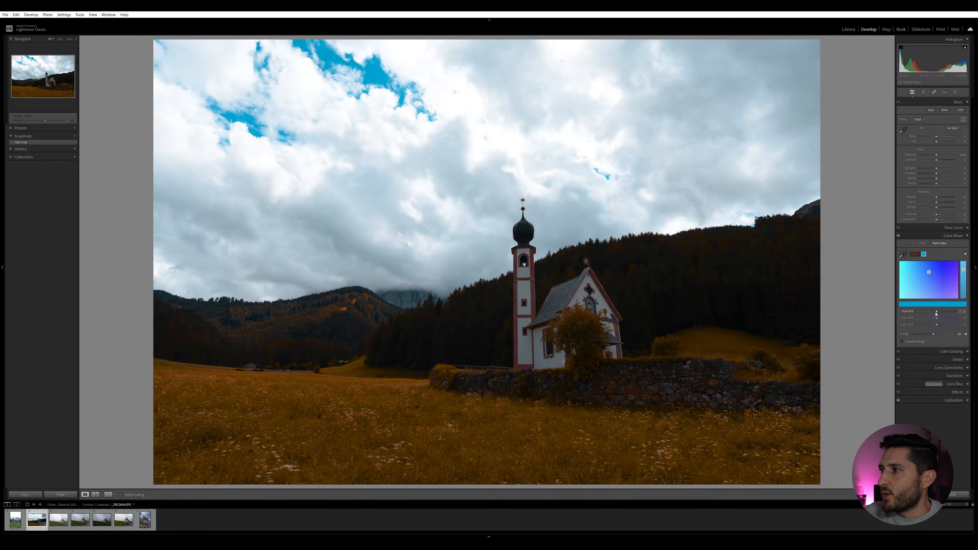
pyautogui.moveTo(936, 319); pyautogui.dragTo(935, 319)
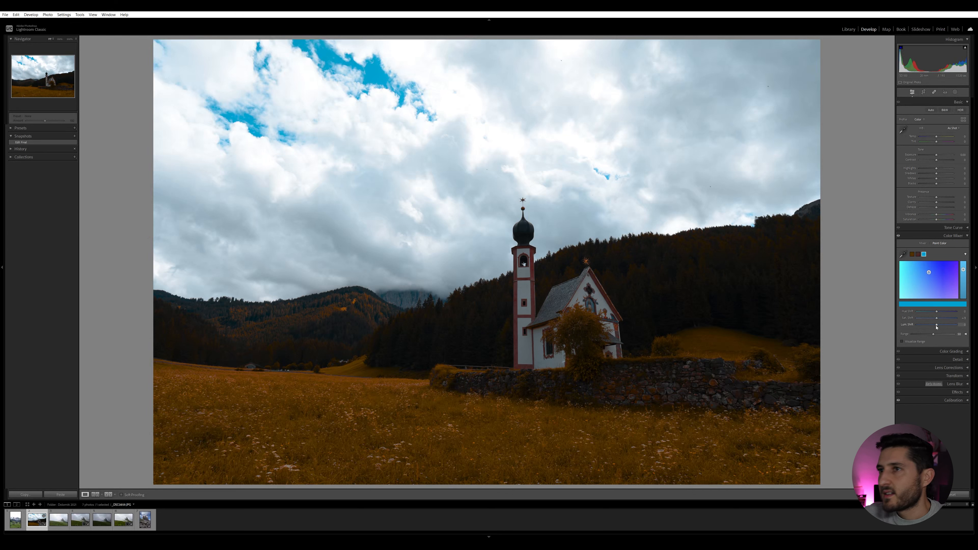
pyautogui.click(964, 236)
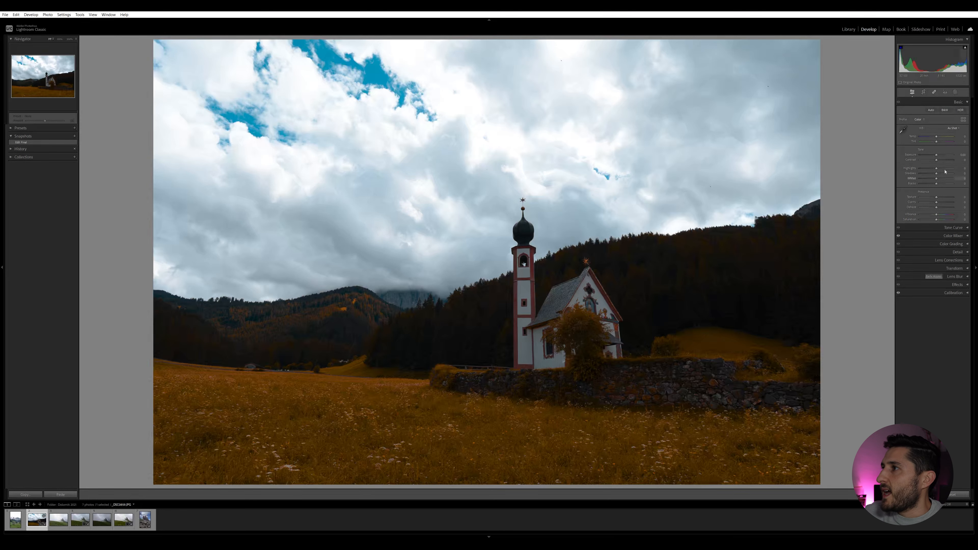
# - Create a sky mask, hide its overlay, lower its highlights, raise its shadows and slightly reduce its exposure
pyautogui.click(954, 92)
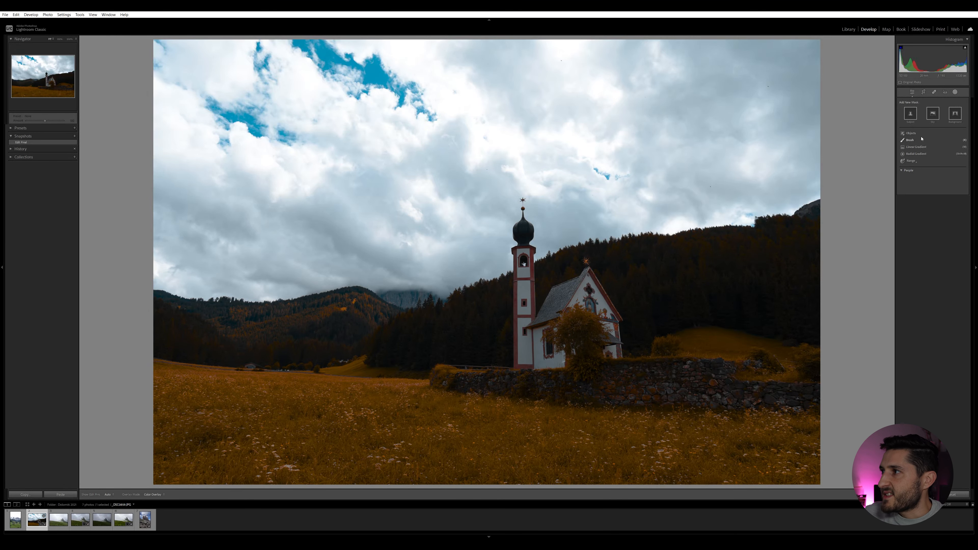
pyautogui.click(932, 113)
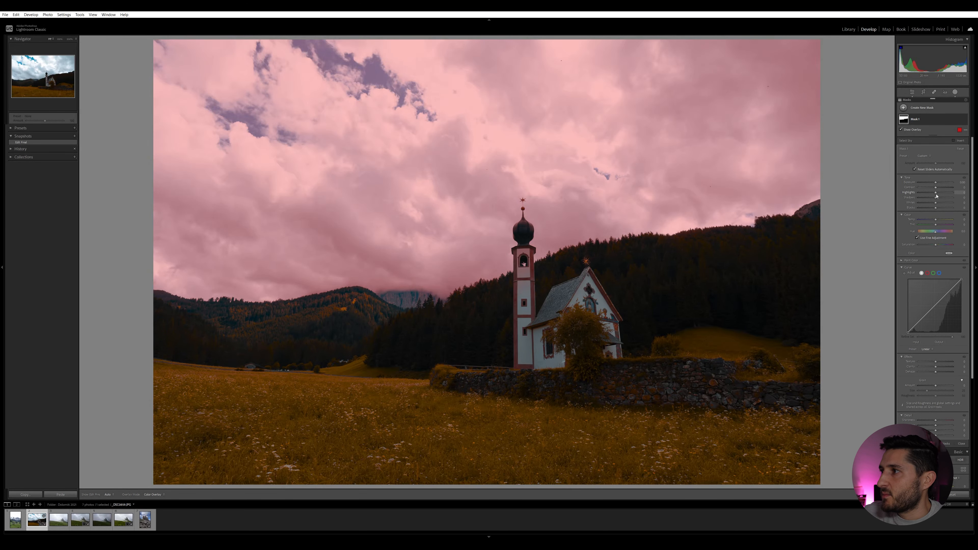
pyautogui.press('o')
pyautogui.moveTo(934, 192); pyautogui.dragTo(941, 201)
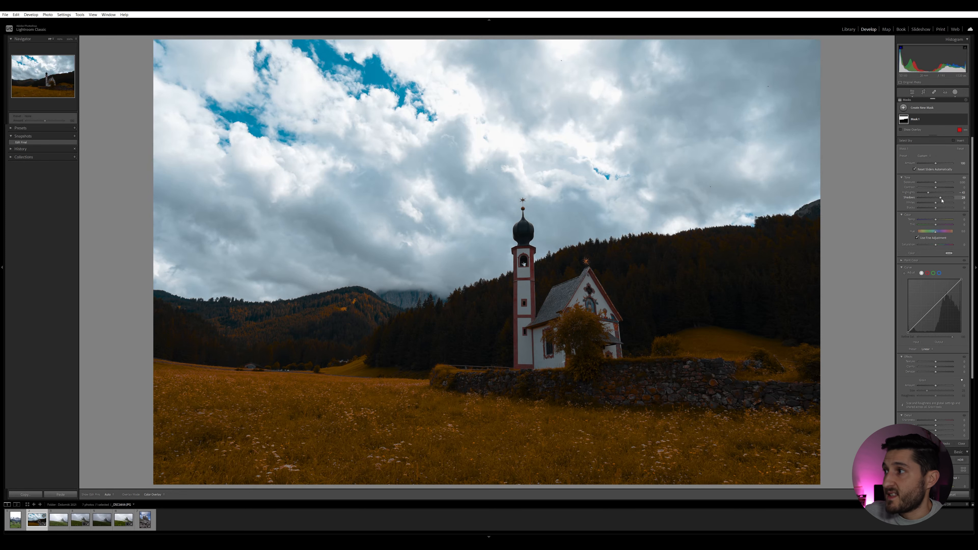
pyautogui.moveTo(936, 183); pyautogui.dragTo(934, 183)
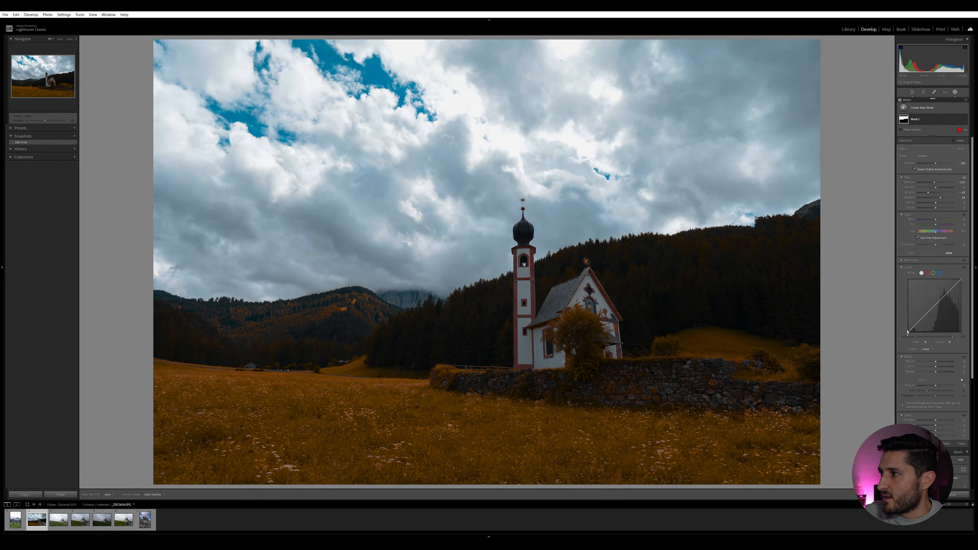
# - Shape the sky mask's tone curve by slightly lifting the black point and pulling down the darker tones
pyautogui.moveTo(907, 332); pyautogui.dragTo(908, 334)
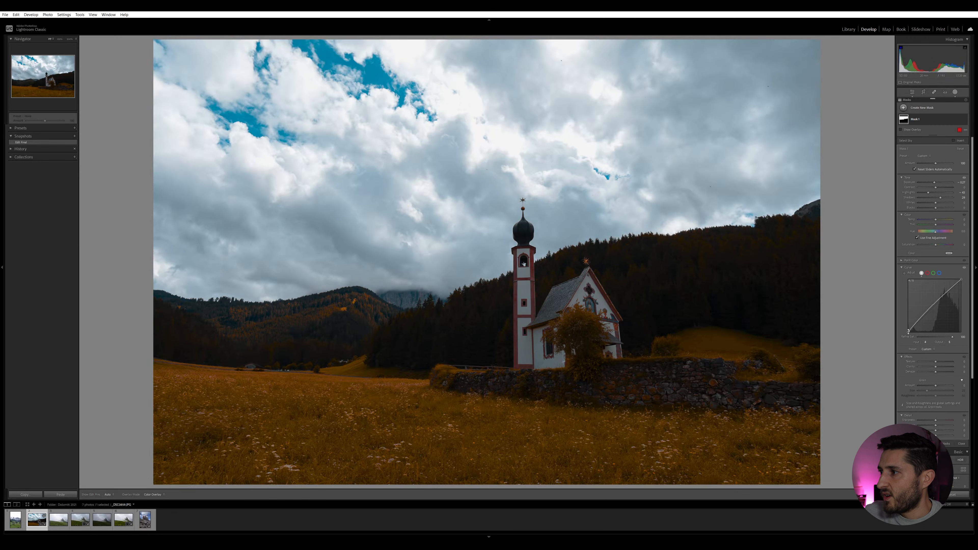
pyautogui.doubleClick(907, 334)
pyautogui.moveTo(907, 332); pyautogui.dragTo(908, 330)
pyautogui.moveTo(908, 330); pyautogui.dragTo(907, 329)
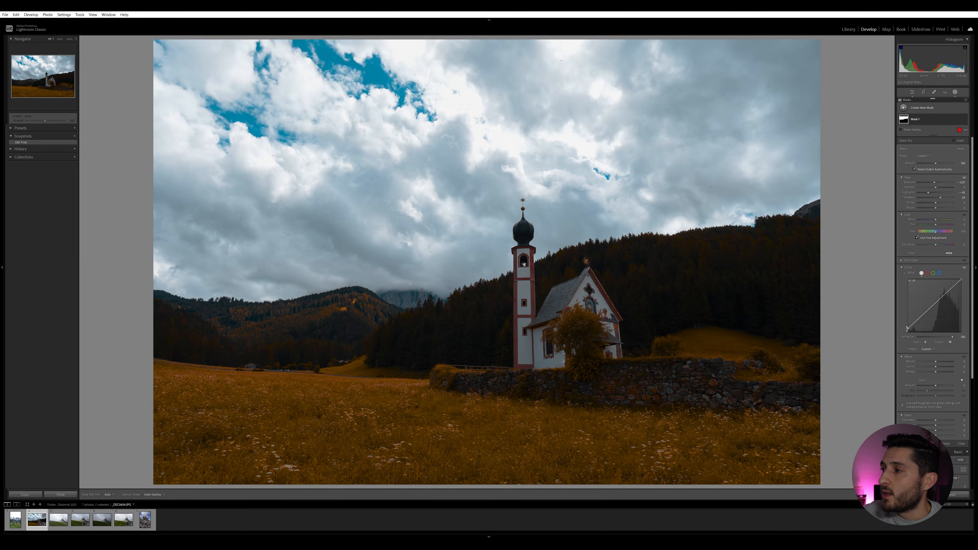
pyautogui.moveTo(907, 330); pyautogui.dragTo(917, 323)
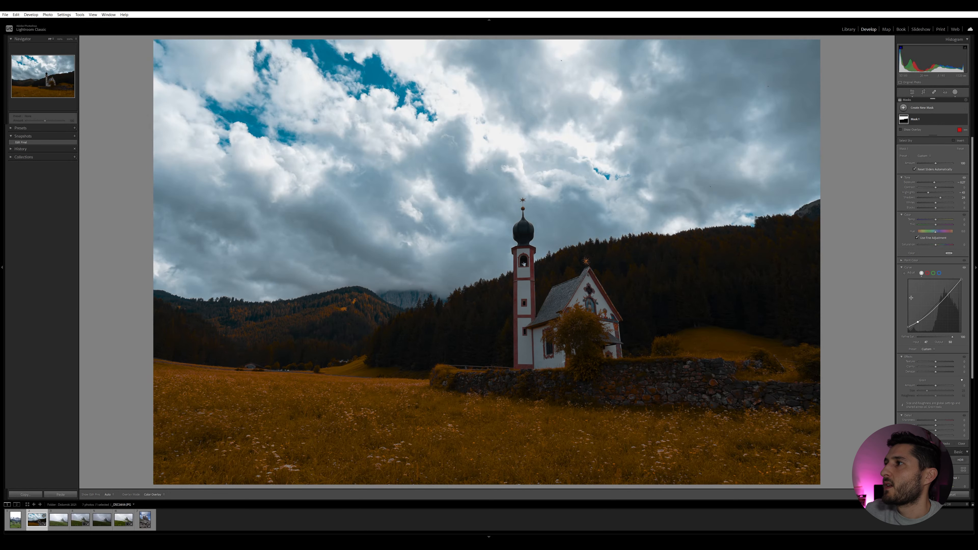
# - Create a second sky mask, invert it to cover the landscape, and raise its shadows slightly
pyautogui.click(922, 112)
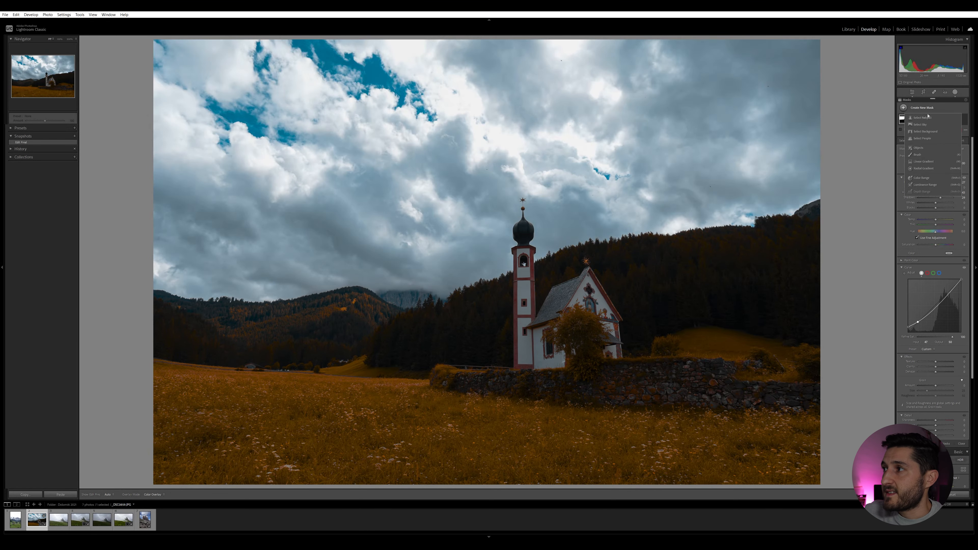
pyautogui.click(937, 132)
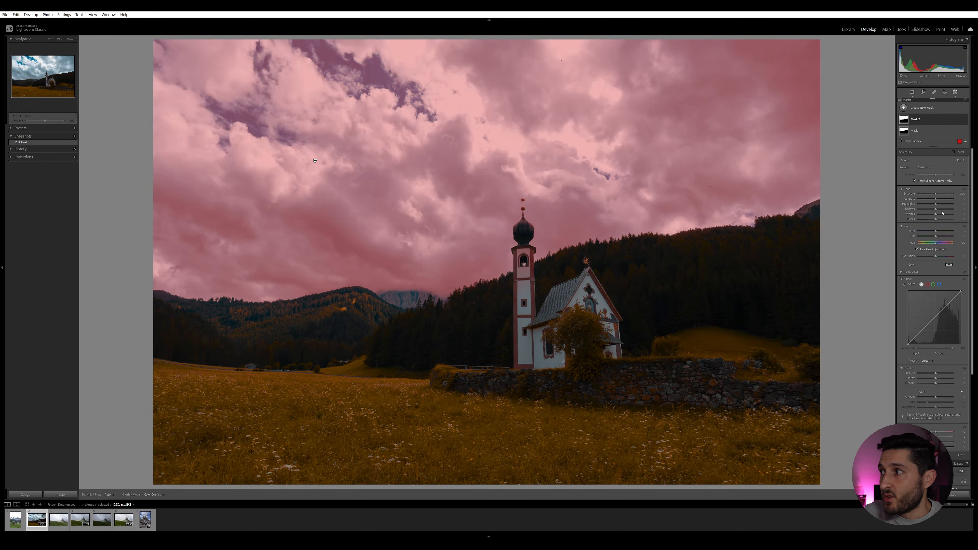
pyautogui.click(953, 152)
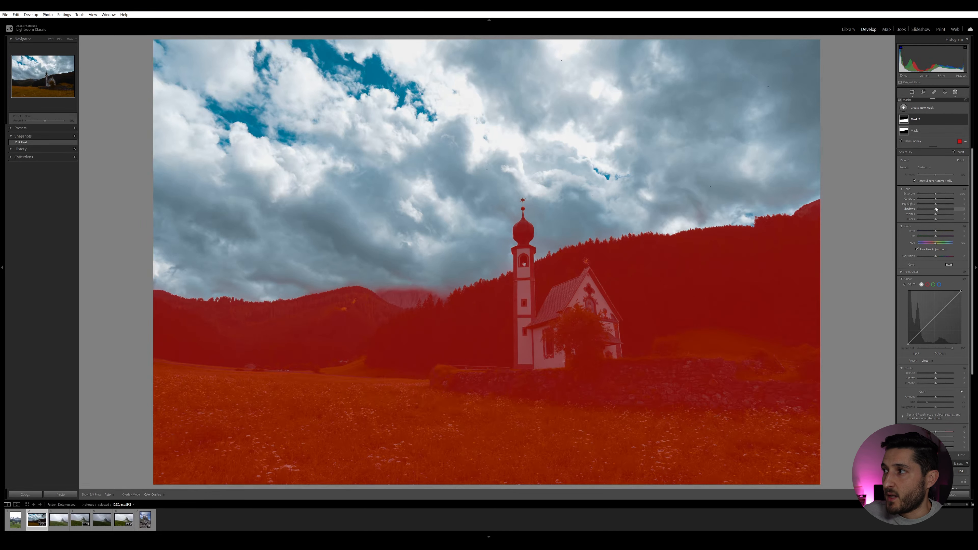
pyautogui.moveTo(936, 210); pyautogui.dragTo(940, 210)
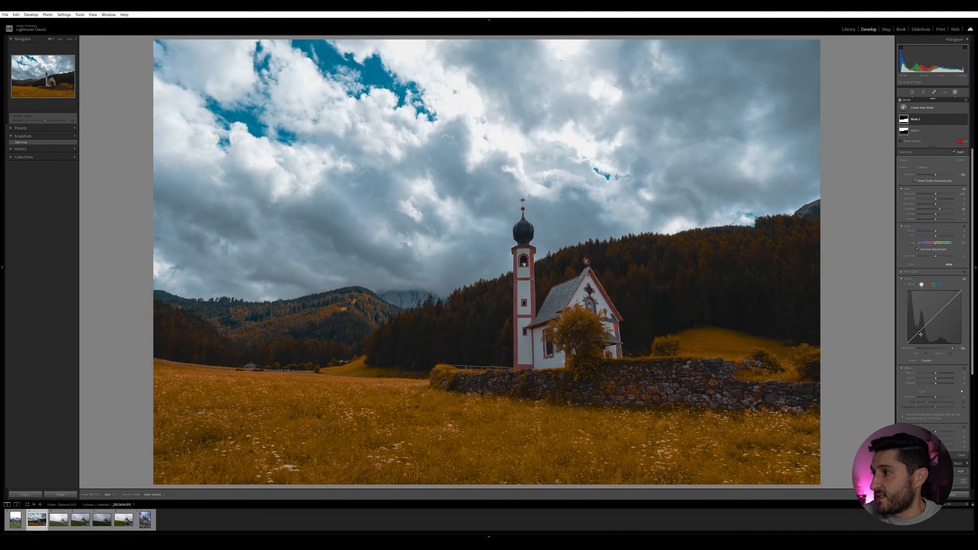
# - Adjust the landscape mask's tone curve by darkening the shadows, adding an upper midtone point and lifting the black point slightly
pyautogui.moveTo(916, 337); pyautogui.dragTo(916, 339)
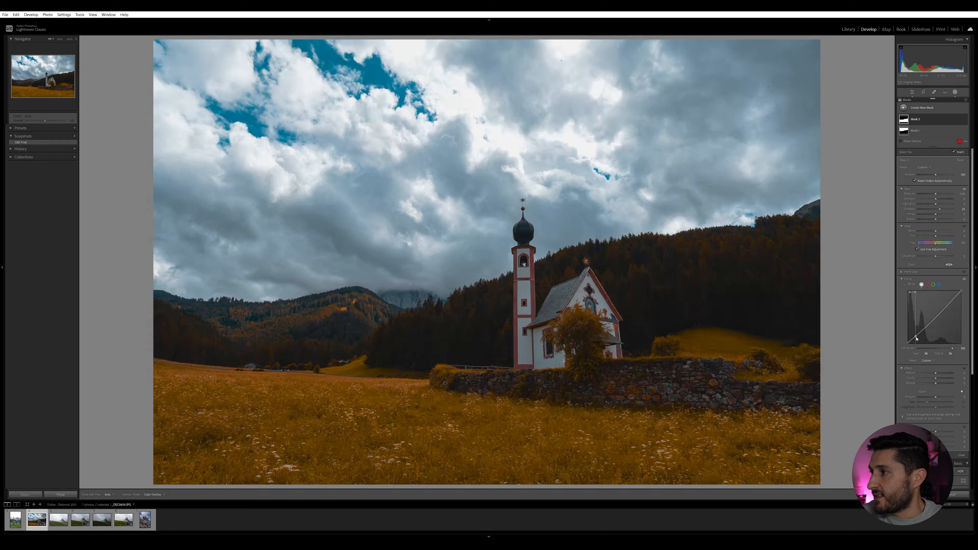
pyautogui.click(942, 310)
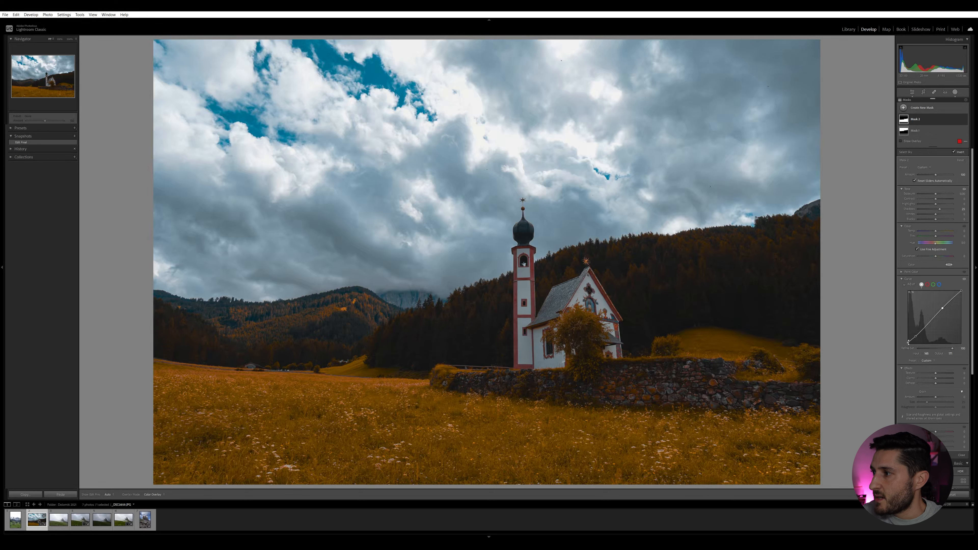
pyautogui.moveTo(908, 343); pyautogui.dragTo(908, 342)
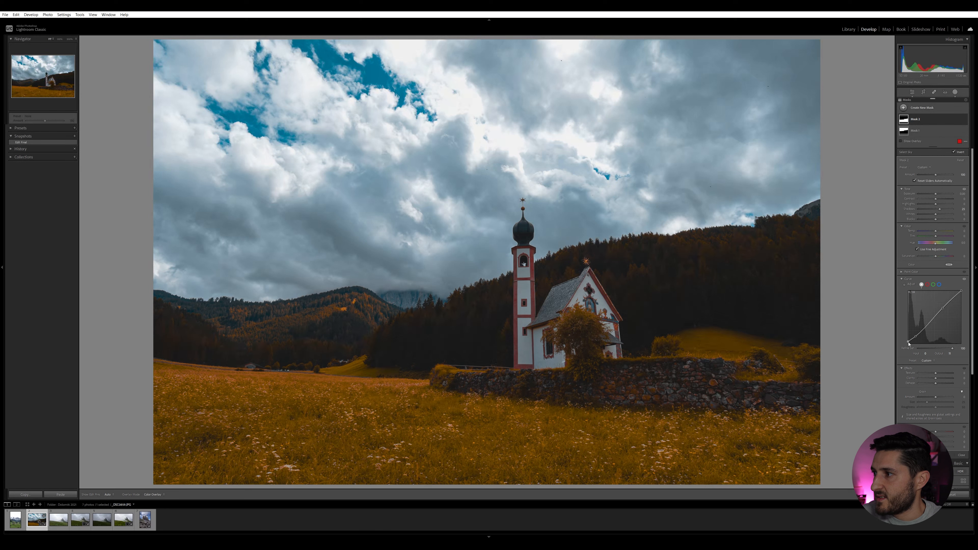
pyautogui.moveTo(908, 342); pyautogui.dragTo(909, 343)
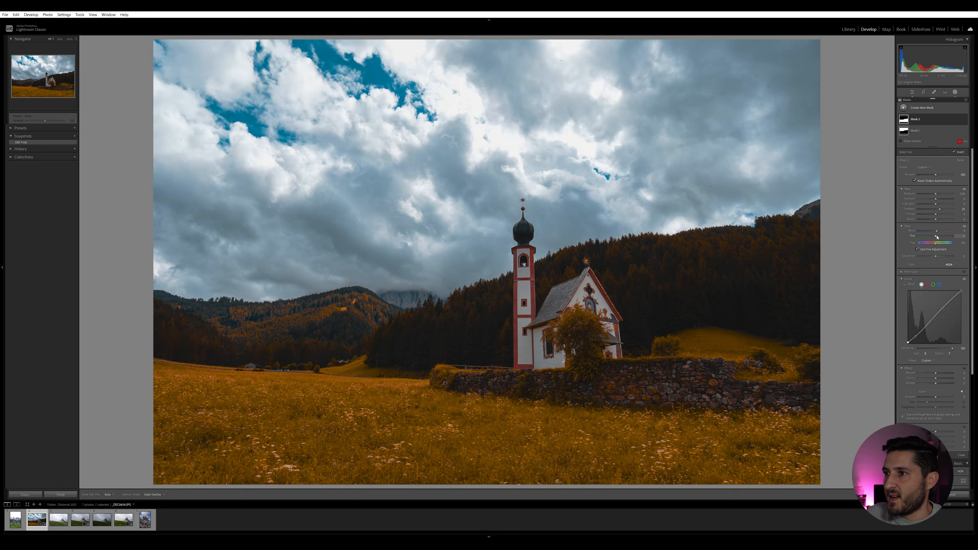
# - Refine the sky mask by reducing Dehaze and Clarity slightly, raising Texture and lowering its exposure a little more
pyautogui.click(908, 279)
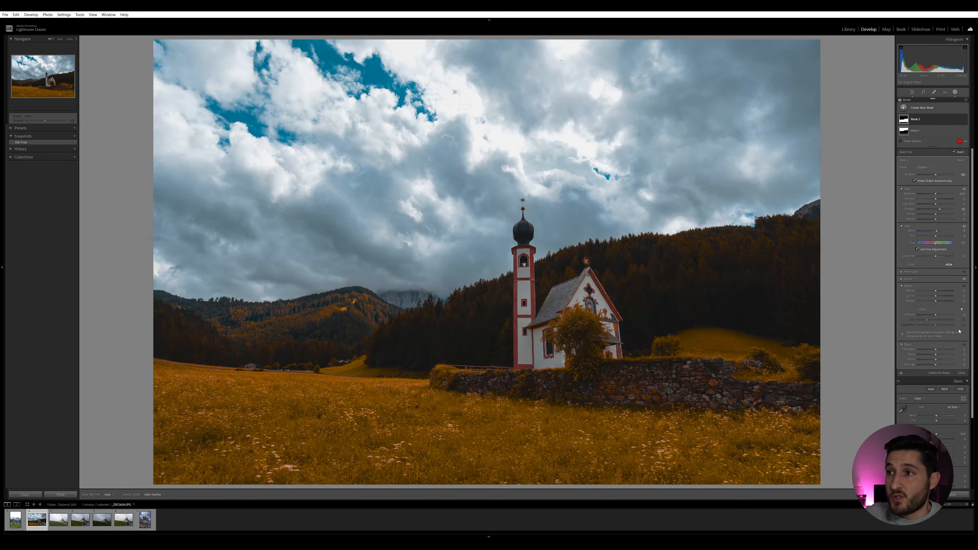
pyautogui.click(926, 132)
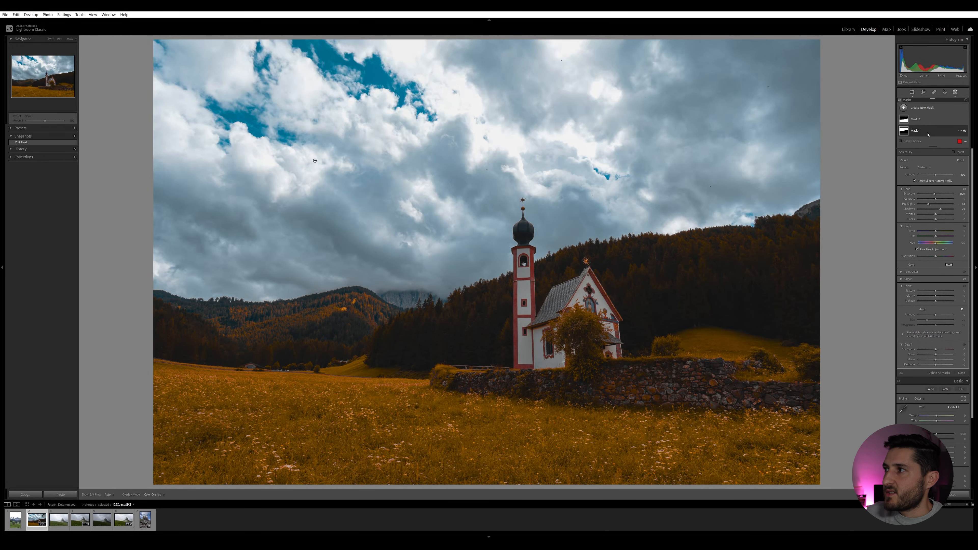
pyautogui.moveTo(909, 135)
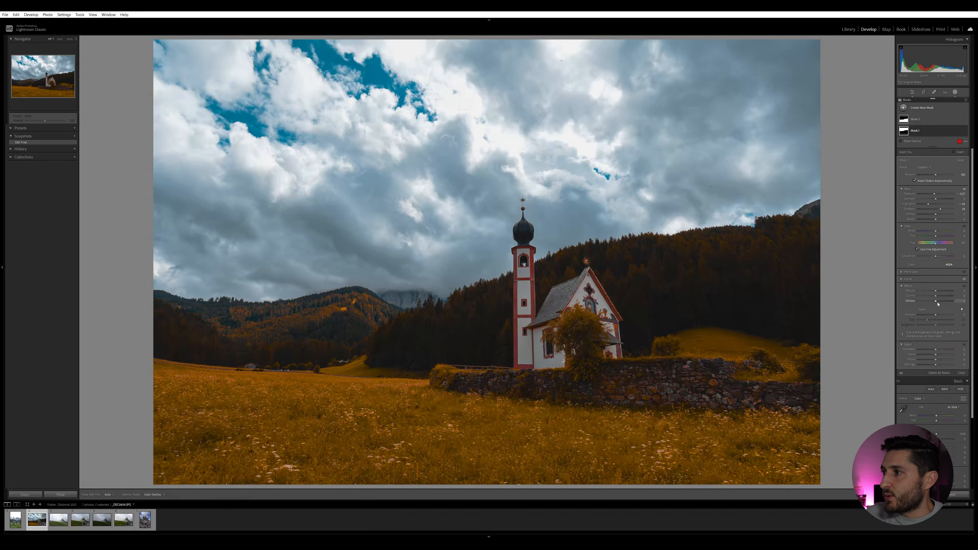
pyautogui.moveTo(934, 301); pyautogui.dragTo(933, 301)
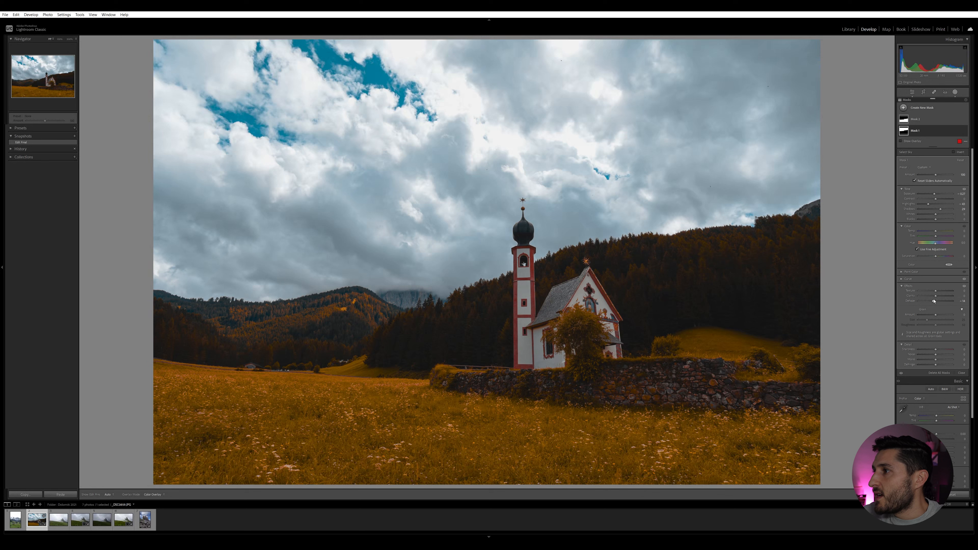
pyautogui.moveTo(935, 296); pyautogui.dragTo(933, 297)
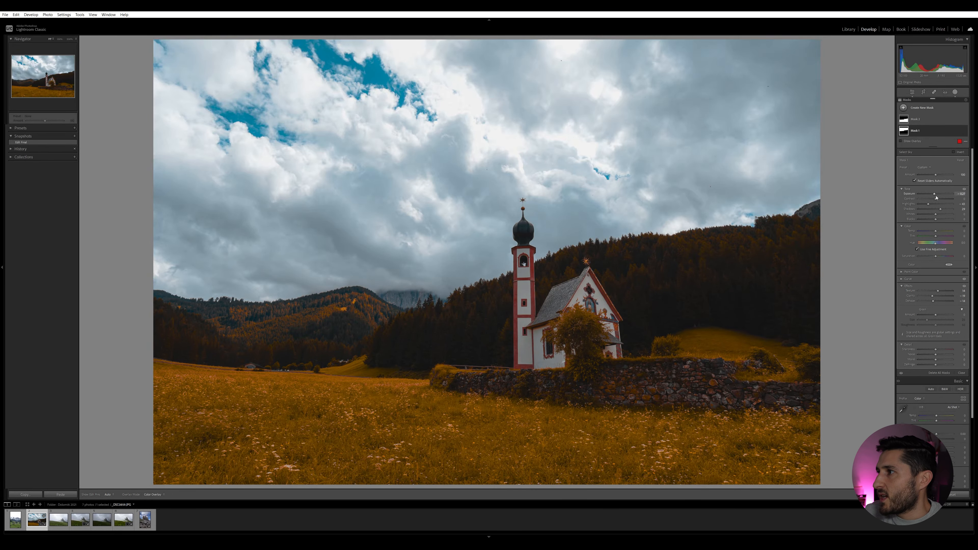
pyautogui.moveTo(934, 196); pyautogui.dragTo(933, 196)
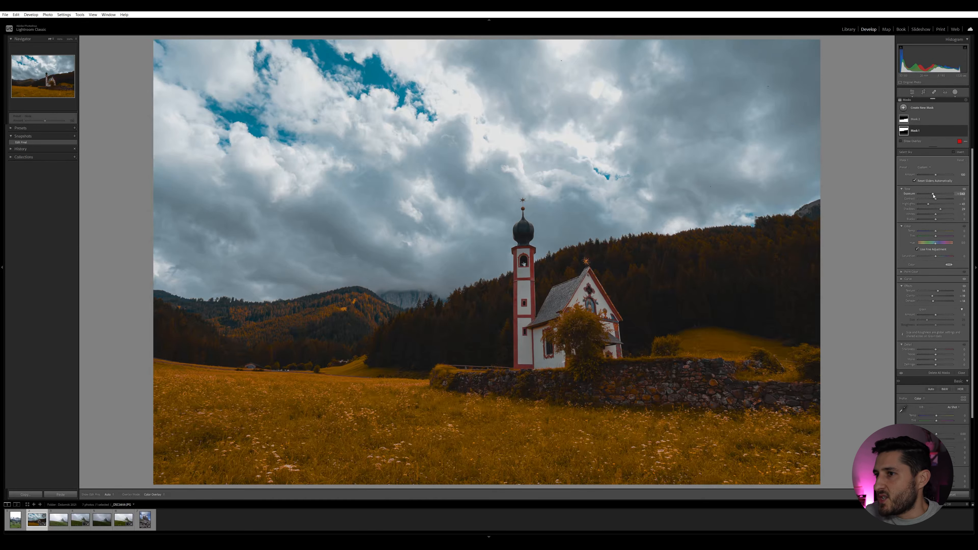
# - Shift the landscape mask's hue toward red-orange, reduce its saturation, fine-tune its white balance and close masking
pyautogui.click(919, 118)
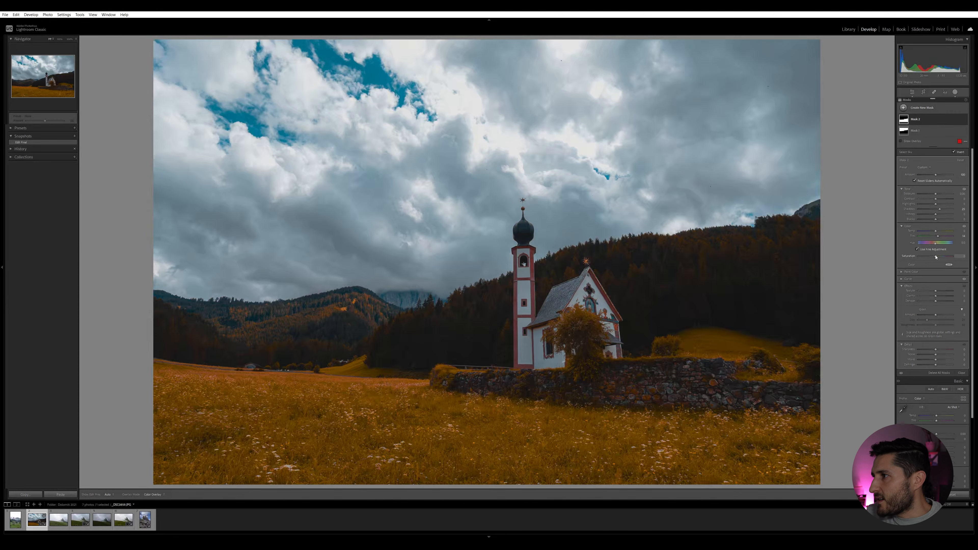
pyautogui.moveTo(934, 257)
pyautogui.mouseDown()
pyautogui.moveTo(934, 245)
pyautogui.moveTo(923, 244)
pyautogui.mouseUp()
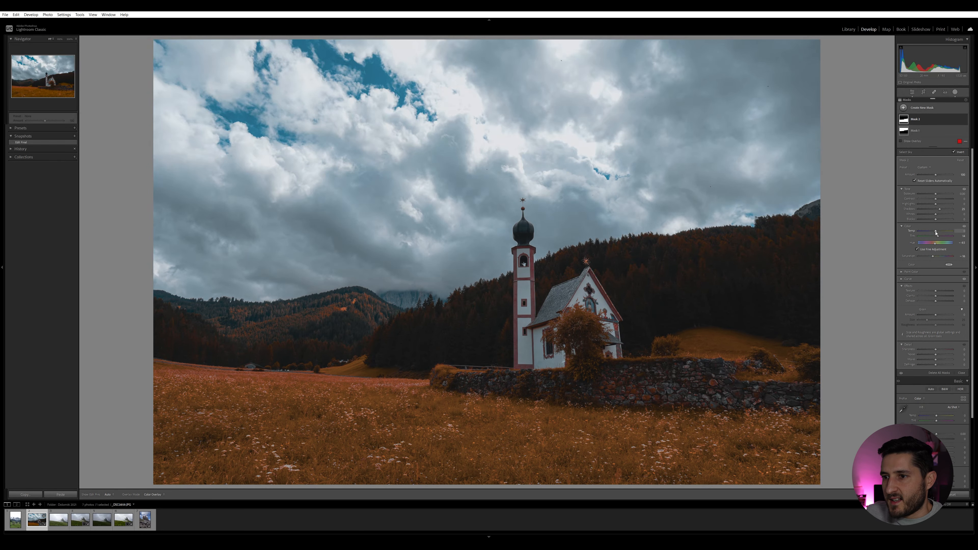
pyautogui.moveTo(936, 236); pyautogui.dragTo(933, 237)
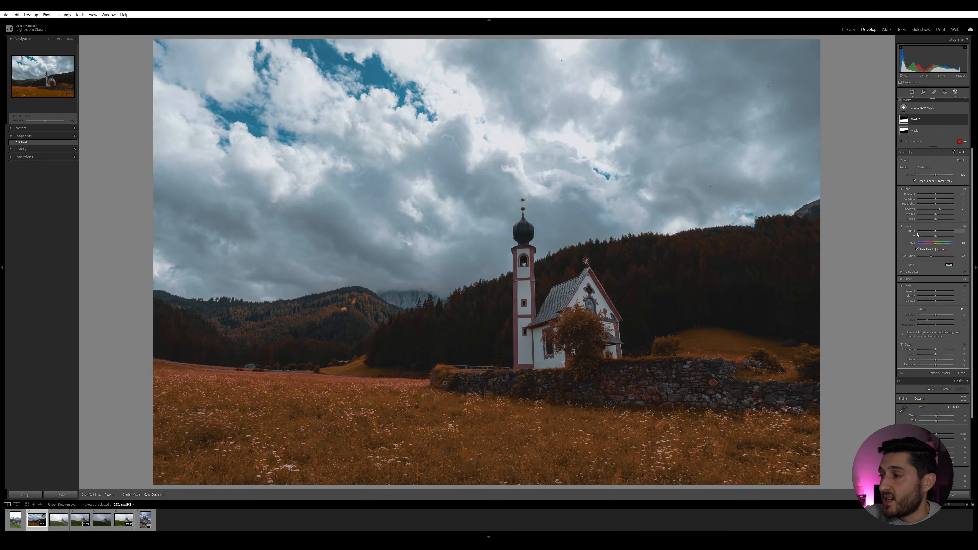
pyautogui.hotkey('shift', 'w')
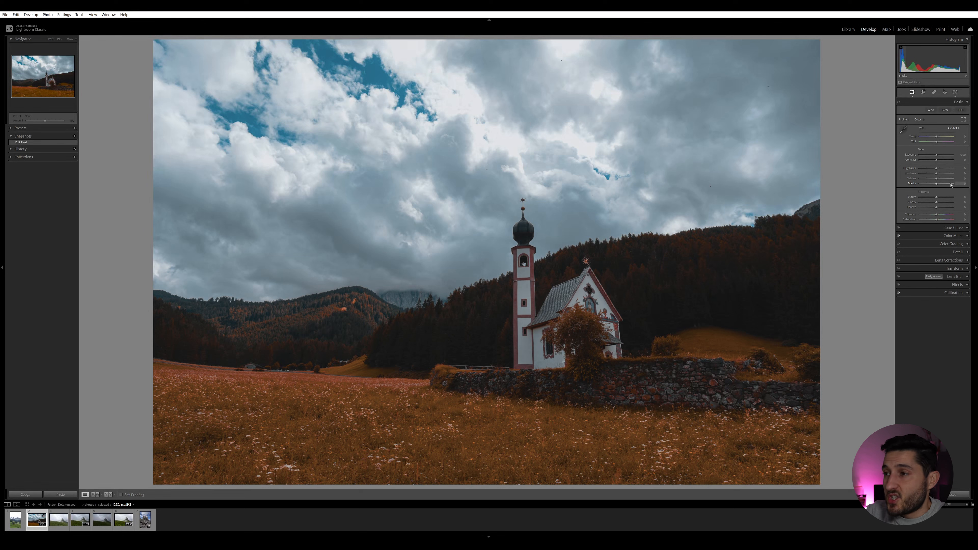
# - Shape the global tone curve into a gentle S by lifting the upper tones and pulling down the shadows
pyautogui.click(967, 228)
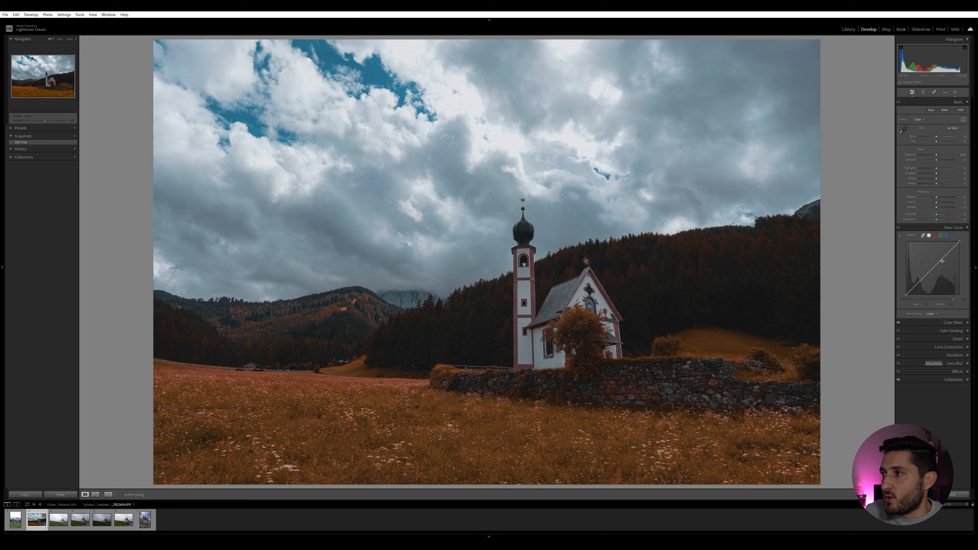
pyautogui.moveTo(941, 259); pyautogui.dragTo(919, 286)
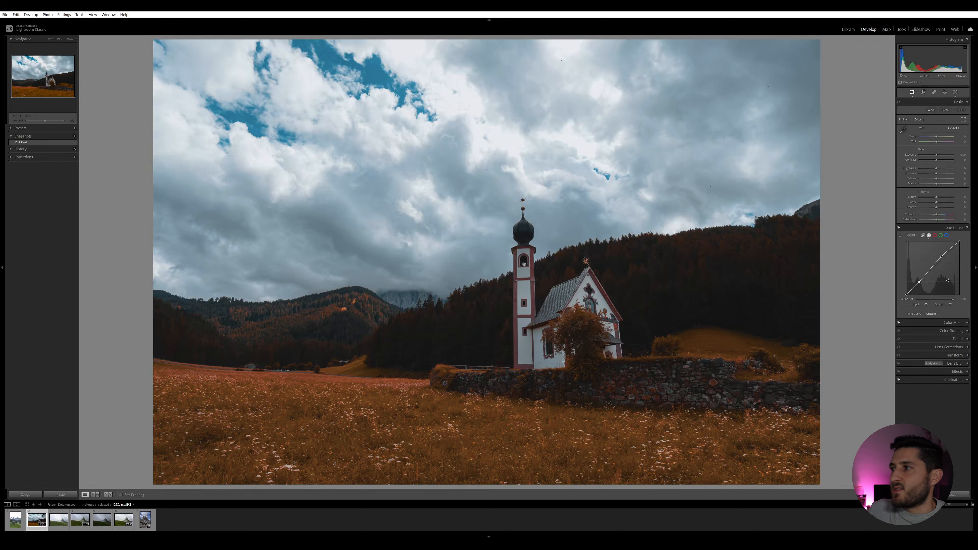
# - Compare the photo with and without the global tone curve adjustment
pyautogui.click(898, 228)
pyautogui.click(898, 227)
pyautogui.click(898, 228)
pyautogui.click(898, 227)
pyautogui.click(898, 228)
pyautogui.click(898, 228)
pyautogui.click(898, 228)
pyautogui.click(898, 227)
pyautogui.click(898, 228)
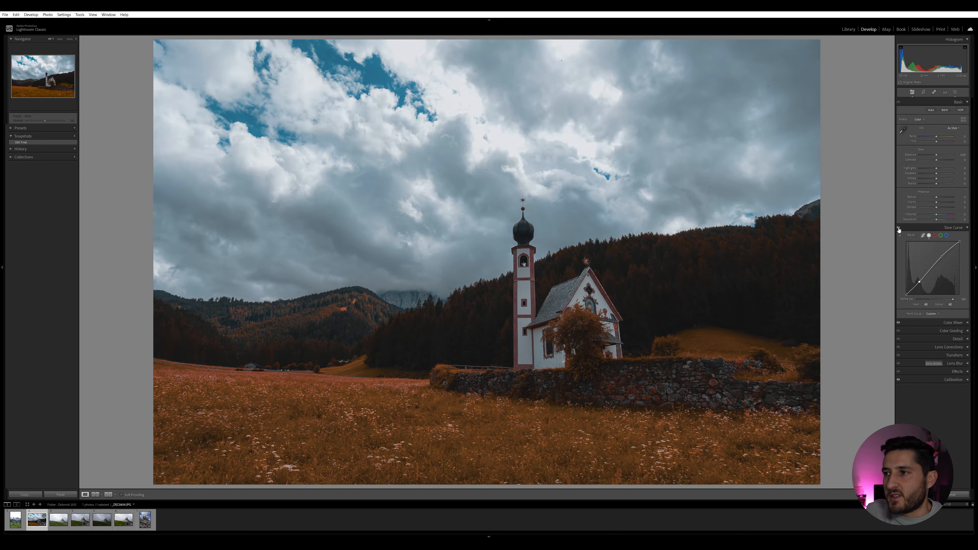
pyautogui.click(898, 228)
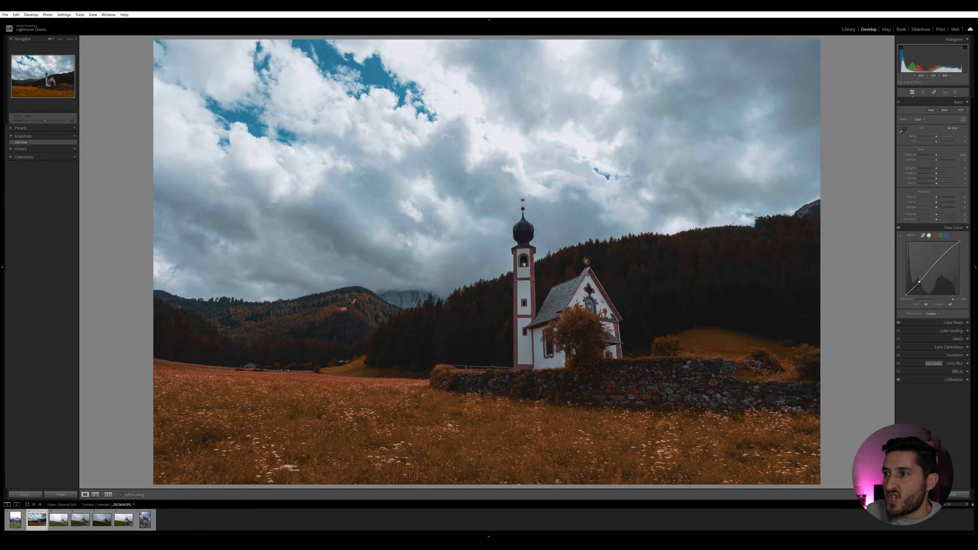
pyautogui.click(898, 228)
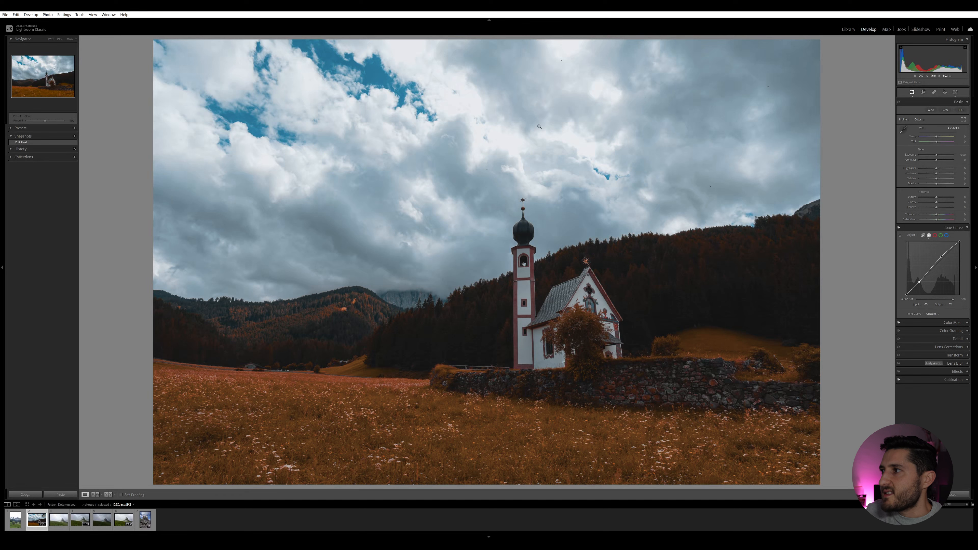
pyautogui.click(898, 228)
pyautogui.click(898, 228)
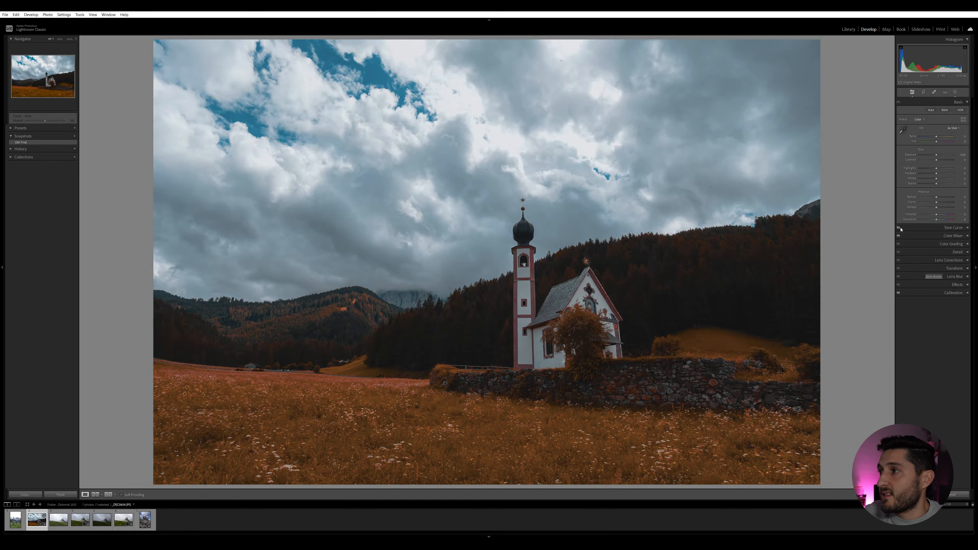
# - Balance the global tones by lowering highlights, raising shadows slightly, raising whites and lowering blacks a little
pyautogui.click(900, 230)
pyautogui.moveTo(936, 168); pyautogui.dragTo(933, 170)
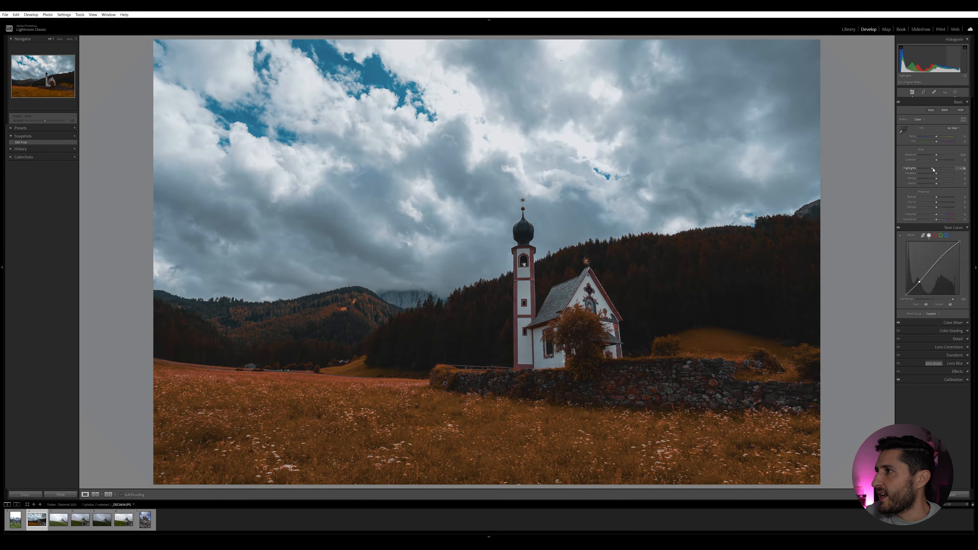
pyautogui.moveTo(936, 173); pyautogui.dragTo(938, 176)
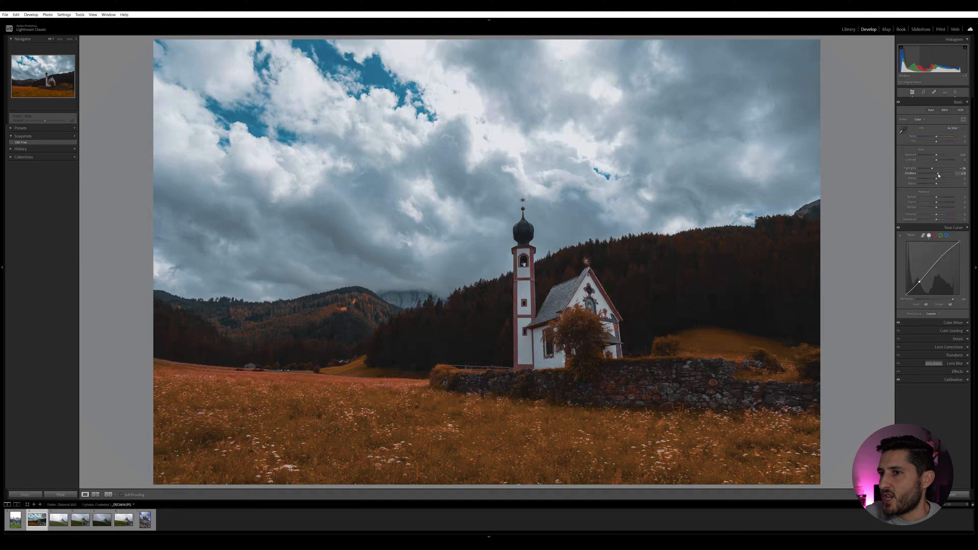
pyautogui.moveTo(936, 184); pyautogui.dragTo(941, 182)
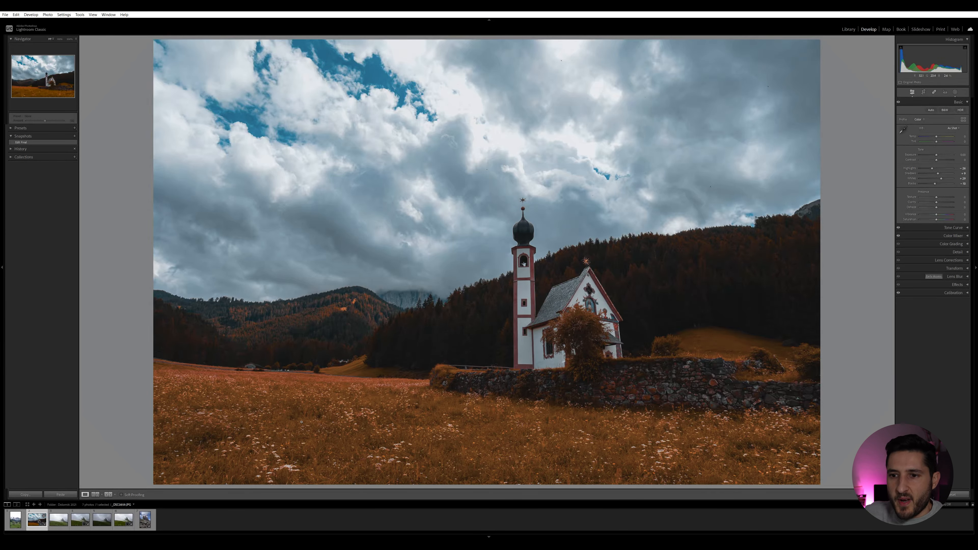
# - Show the original and edited photo side by side for a before/after comparison
pyautogui.click(107, 495)
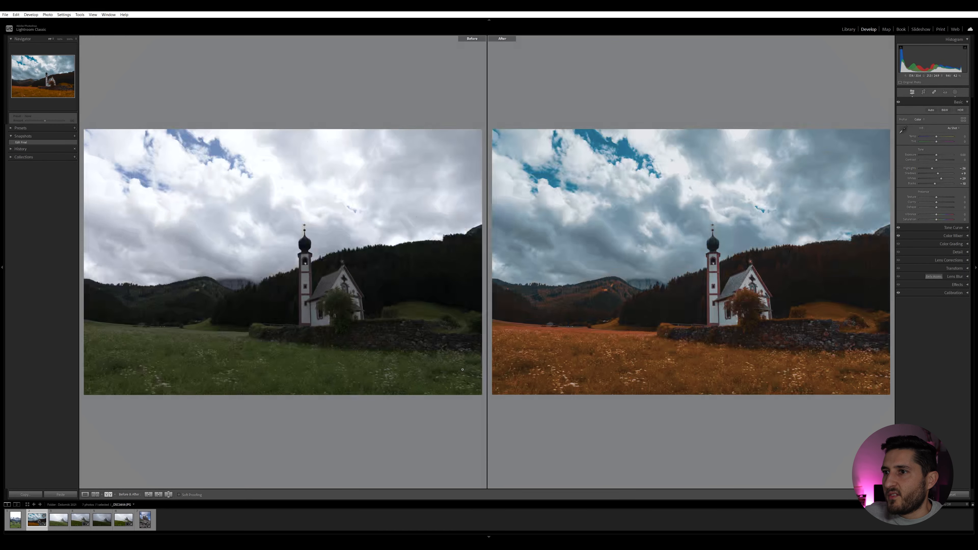